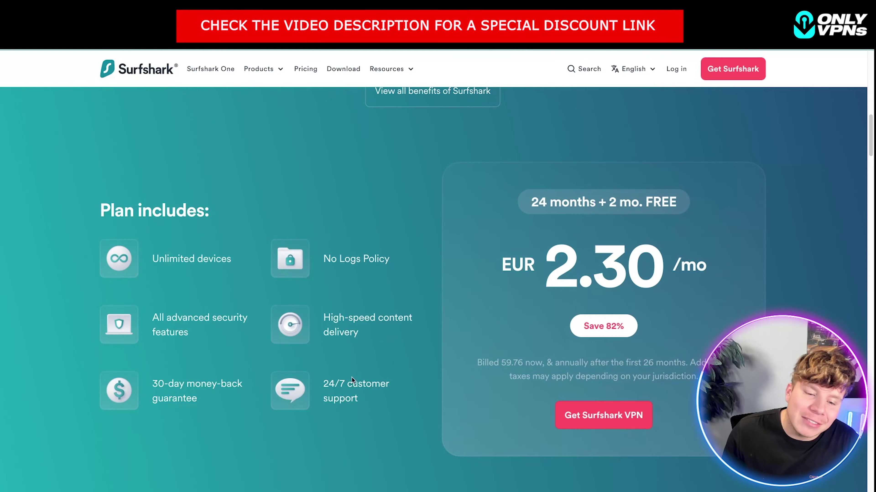
Step: Scroll past the Surfshark One, Antivirus, Search and Alert sections to the footer links
scroll(342, 352, "down", 10)
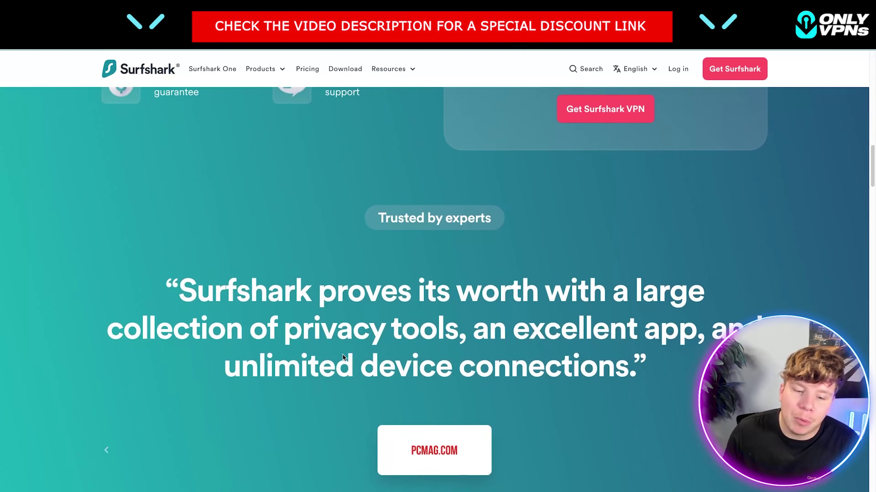
scroll(346, 355, "down", 8)
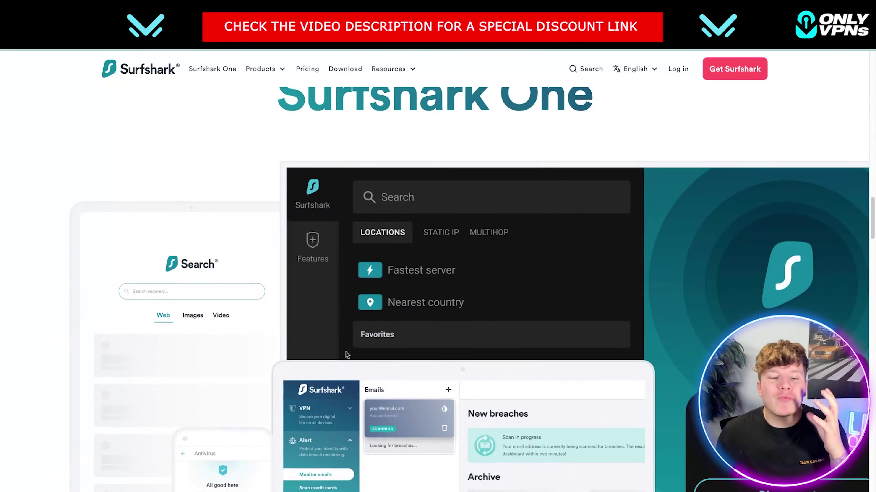
scroll(346, 352, "down", 2)
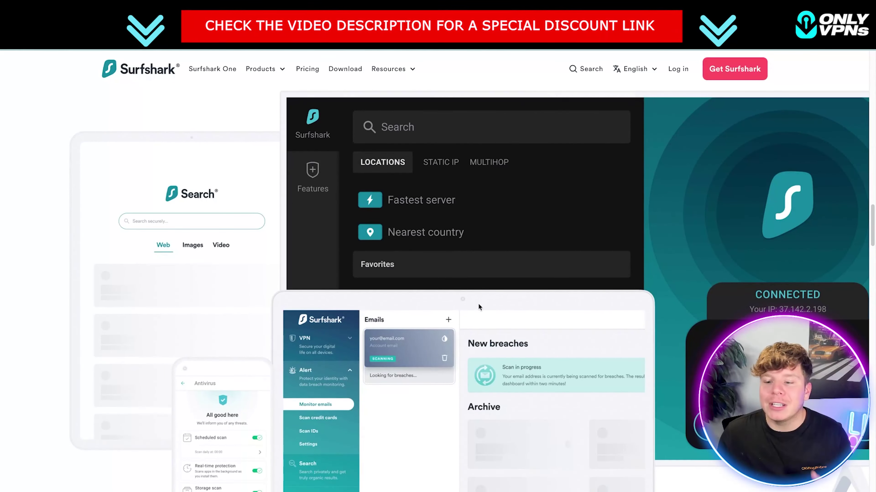
scroll(494, 304, "down", 2)
scroll(387, 274, "down", 10)
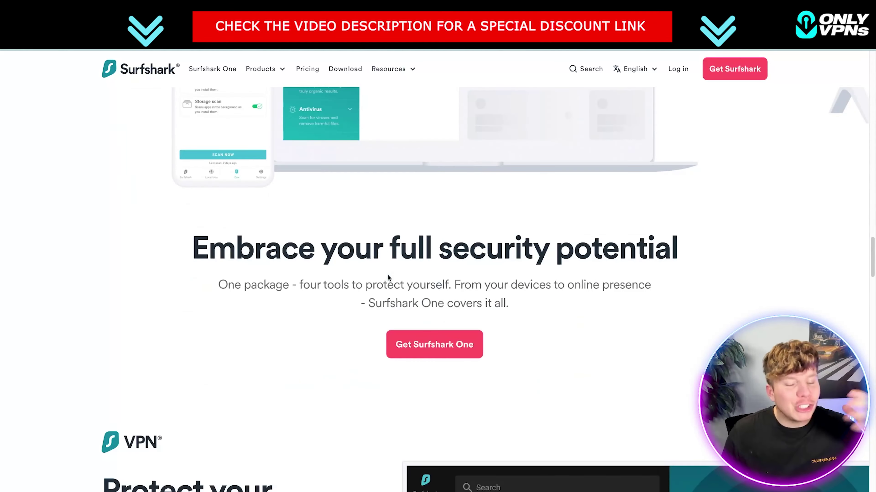
scroll(387, 274, "down", 12)
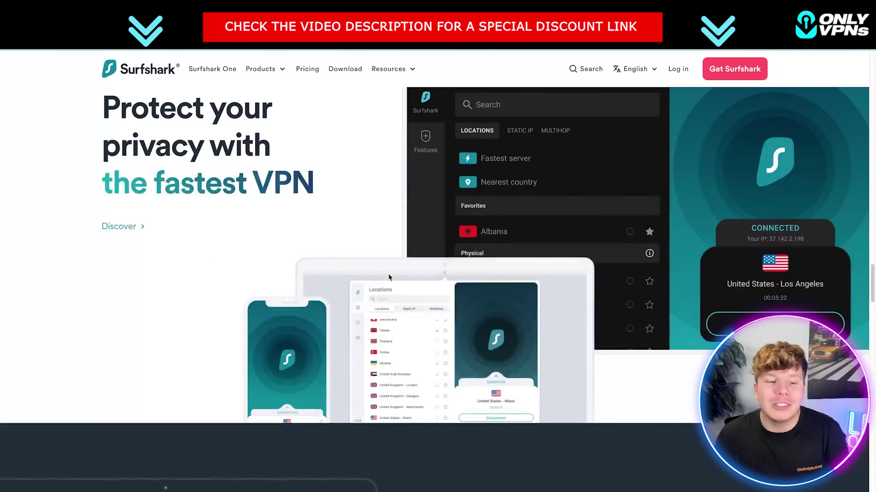
scroll(388, 274, "down", 1)
scroll(389, 273, "up", 2)
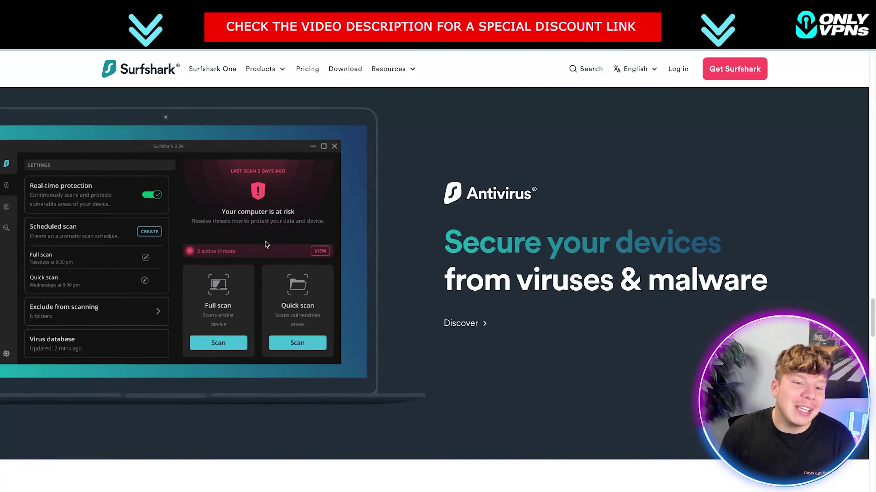
scroll(457, 324, "down", 10)
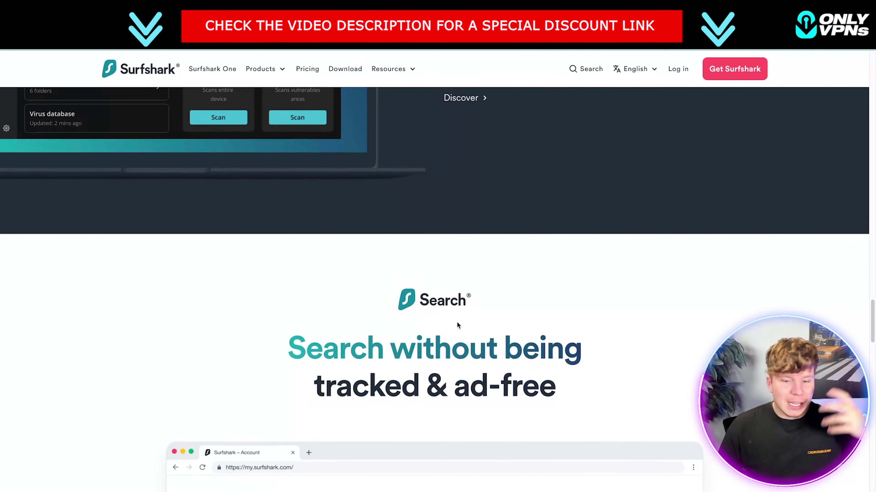
scroll(458, 321, "down", 10)
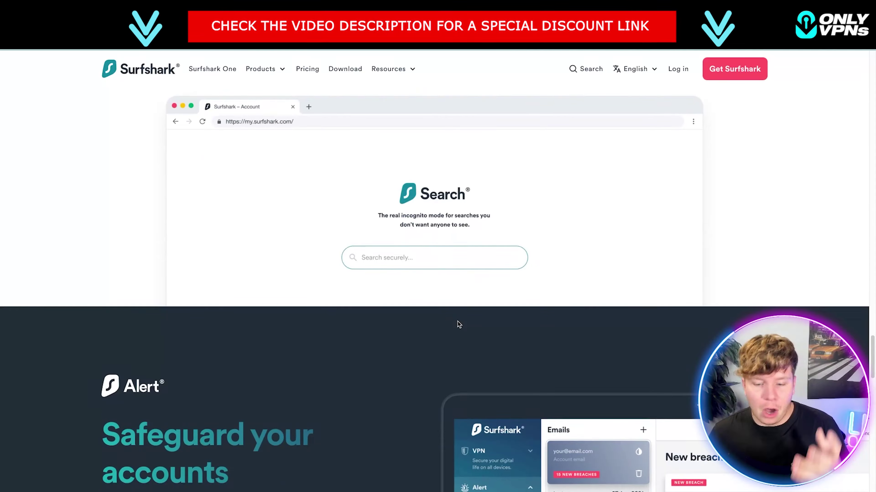
scroll(457, 325, "down", 10)
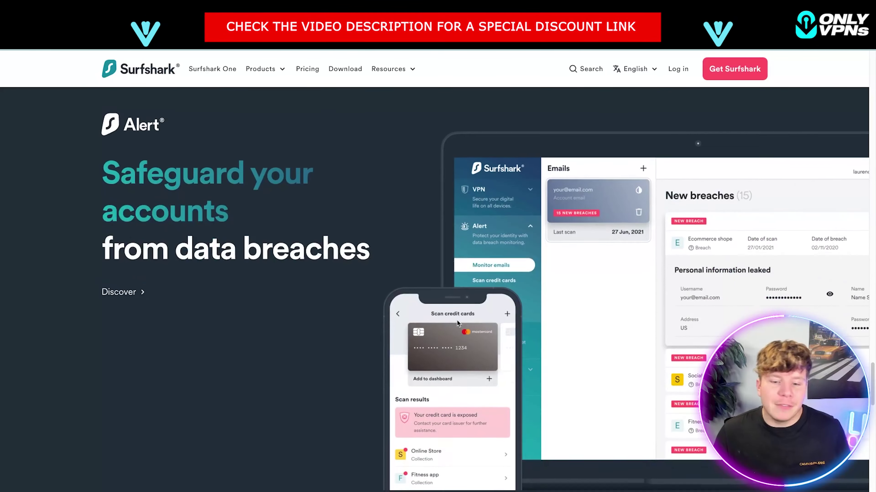
scroll(458, 323, "down", 9)
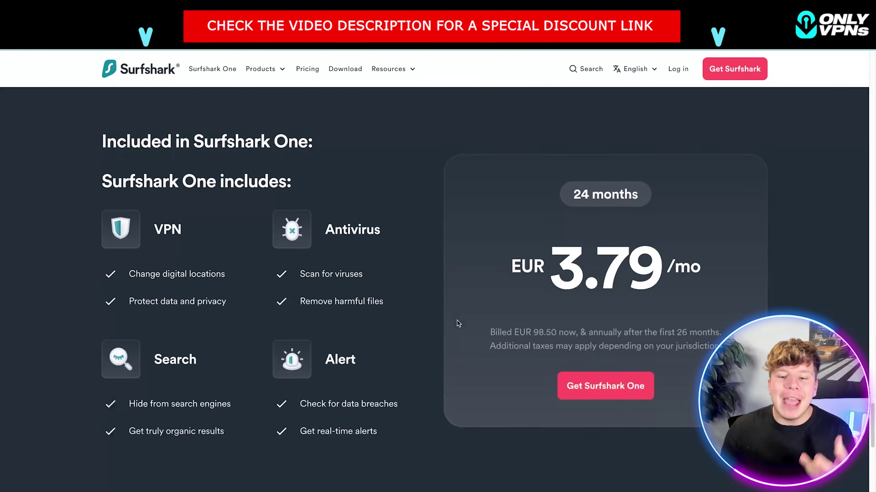
scroll(440, 327, "up", 2)
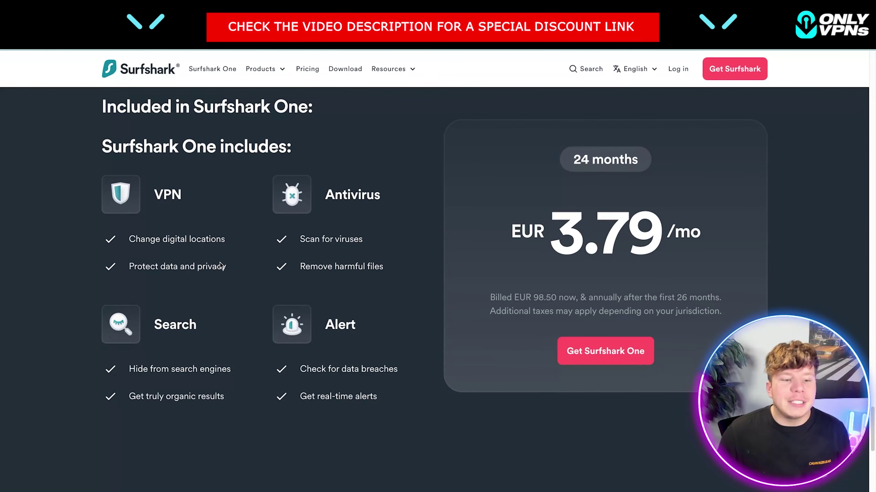
scroll(233, 352, "down", 8)
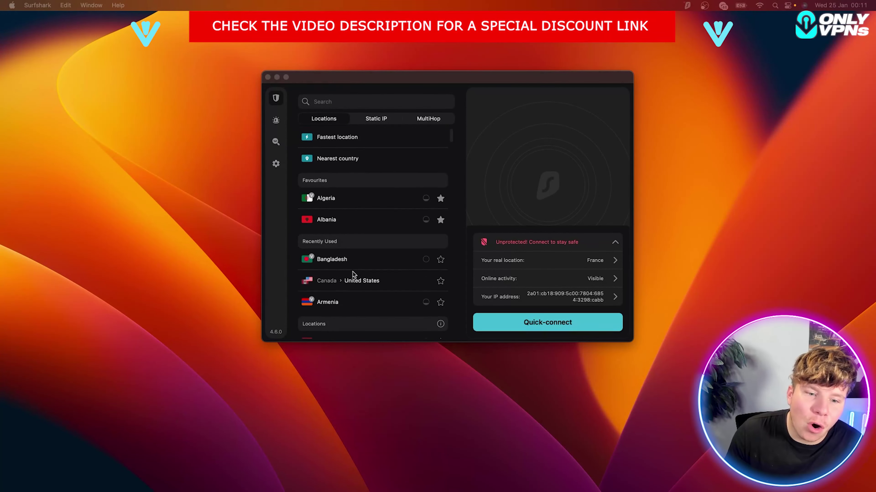
Step: Find Algeria in the Locations list and connect to its virtual server
scroll(354, 270, "down", 20)
scroll(355, 270, "down", 10)
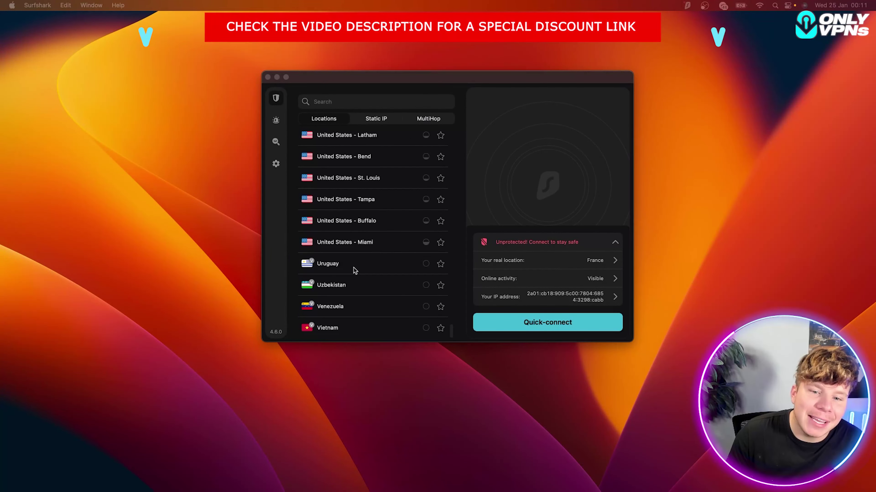
scroll(354, 272, "up", 20)
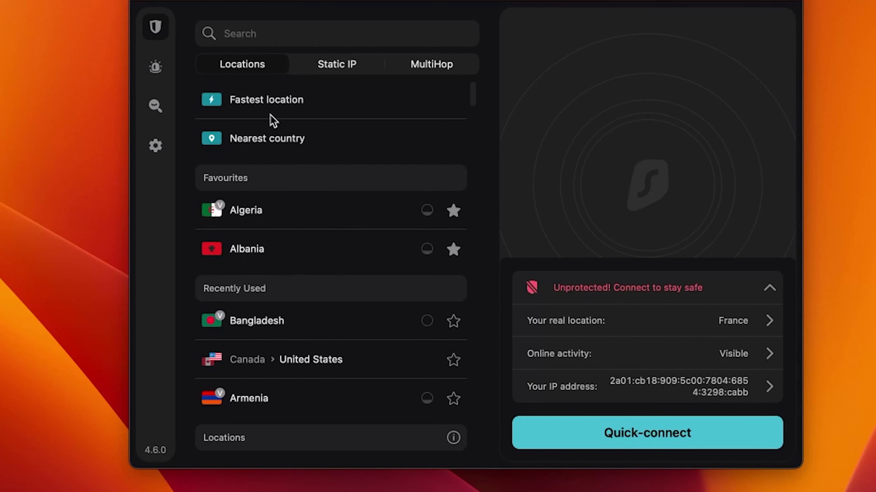
scroll(286, 340, "down", 5)
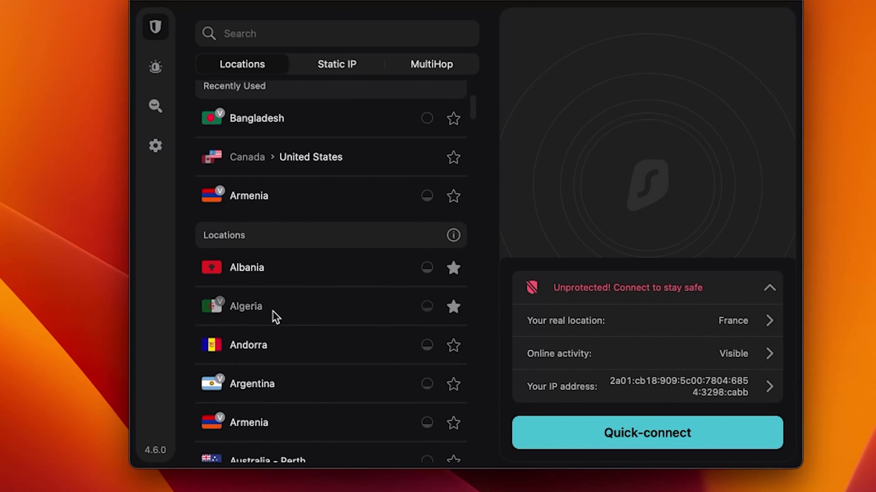
left_click(713, 432)
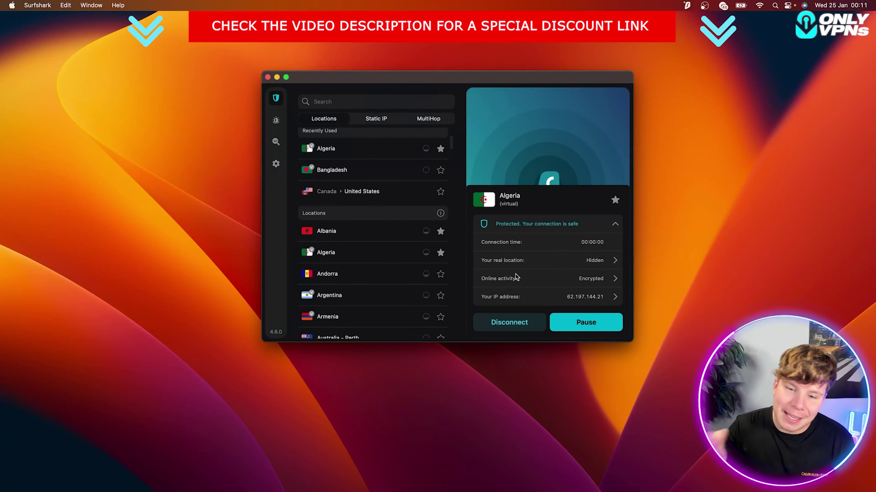
Step: In Static IP, try Frankfurt am Main #002, then connect to Frankfurt am Main #007
left_click(375, 119)
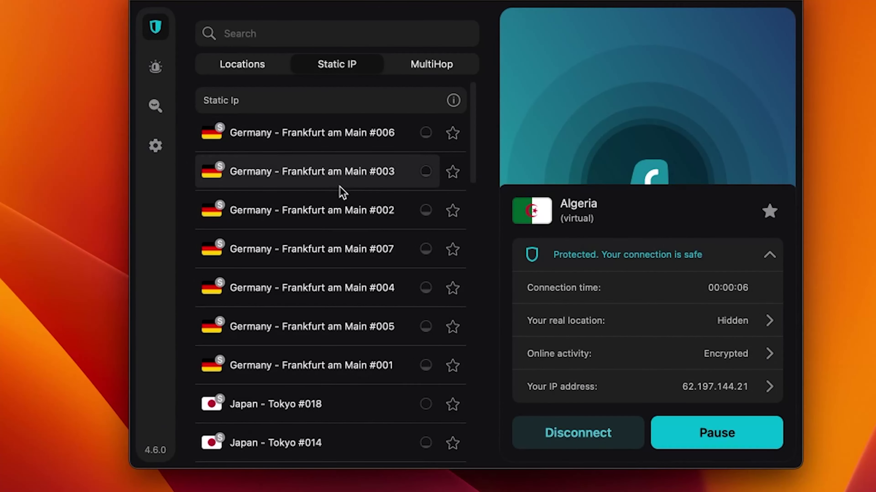
left_click(343, 210)
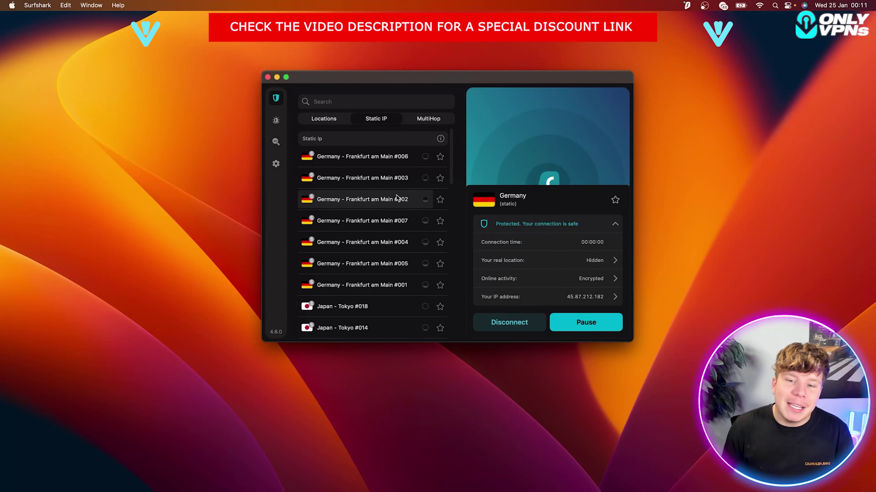
left_click(396, 221)
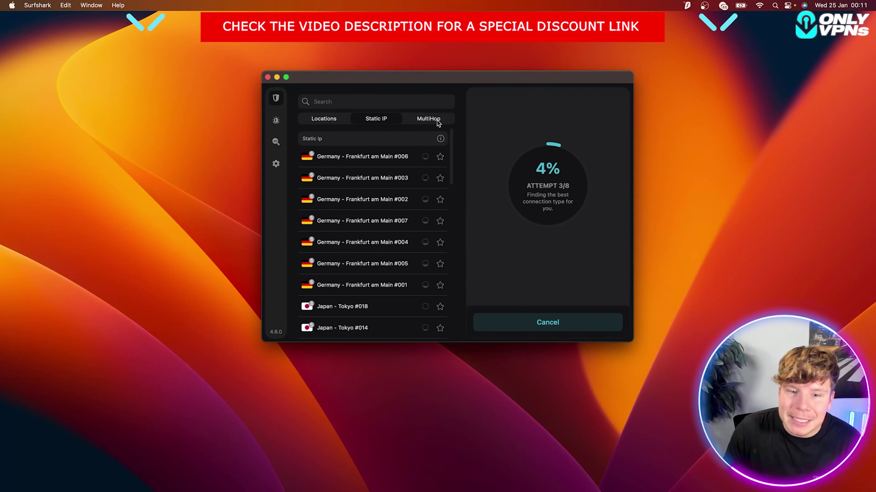
Step: Disconnect the German static server and connect via the Canada → United States MultiHop route
left_click(429, 120)
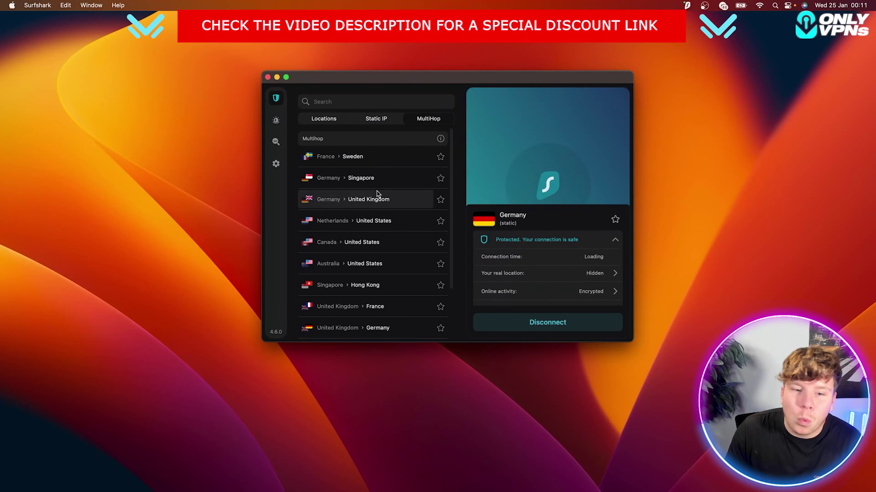
left_click(551, 325)
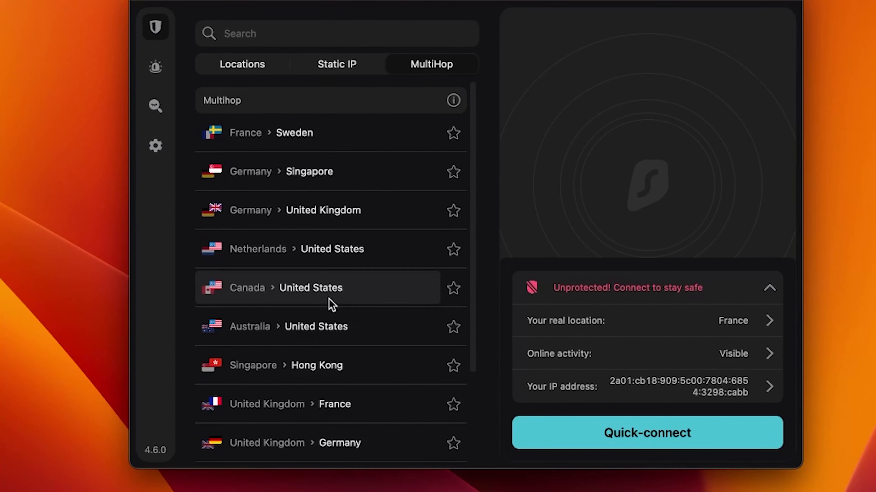
left_click(328, 300)
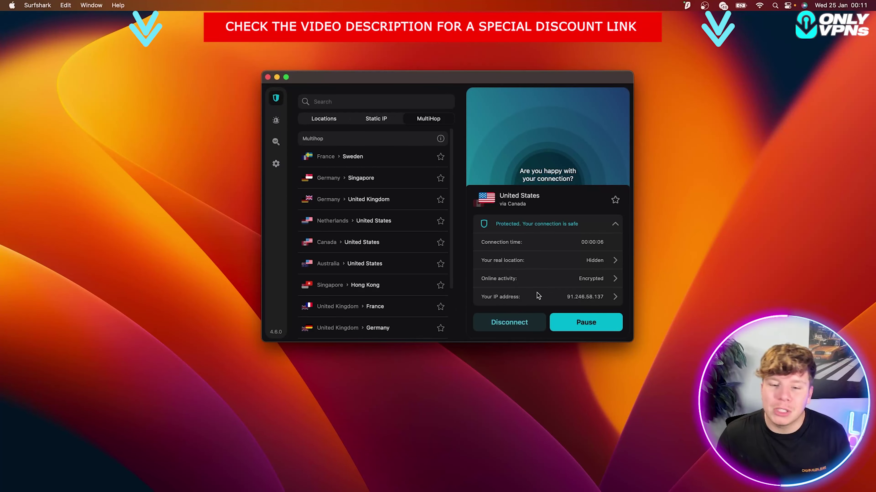
Step: Check the menu-bar quick actions, then view VPN settings' protocol list showing Automatic (WireGuard)
left_click(687, 6)
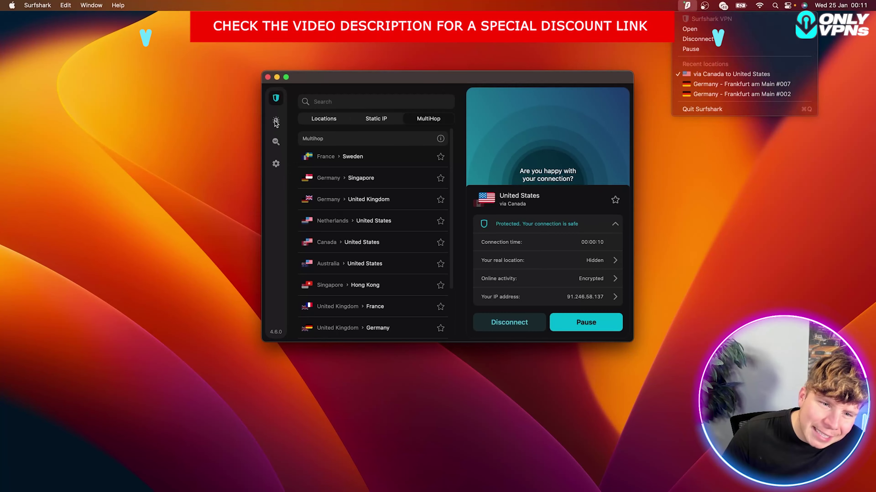
left_click(277, 131)
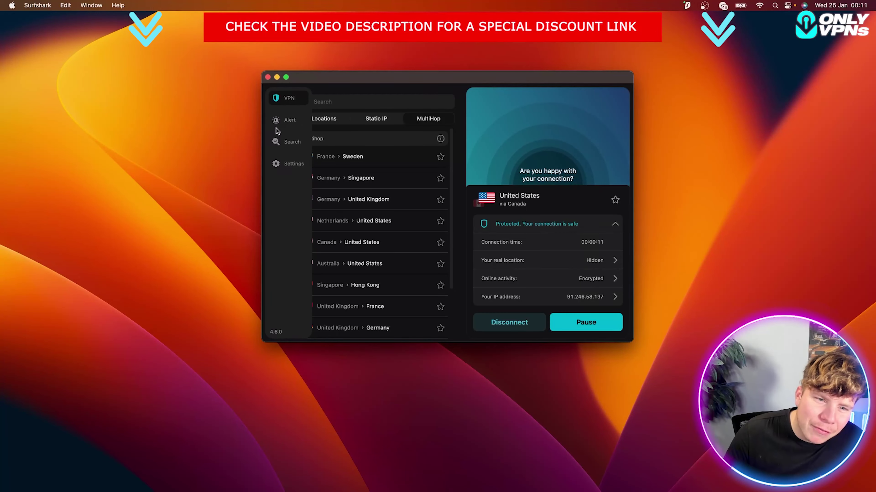
left_click(289, 165)
left_click(327, 130)
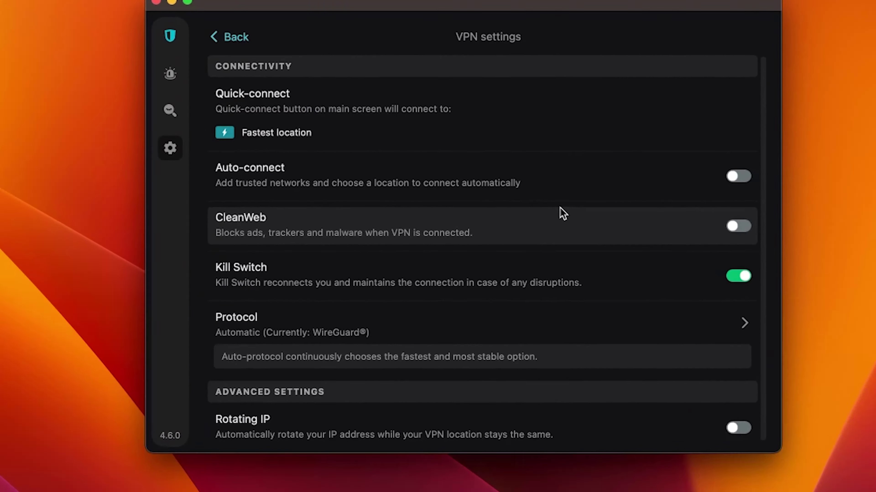
scroll(385, 227, "down", 1)
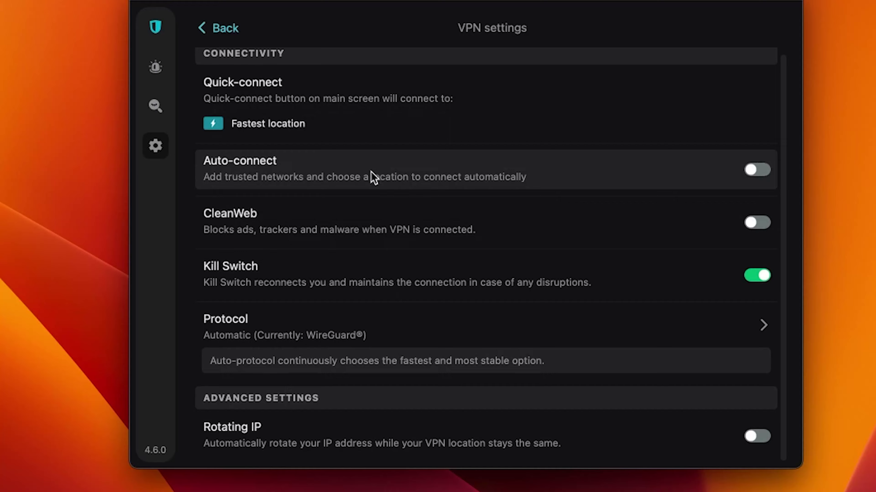
left_click(522, 353)
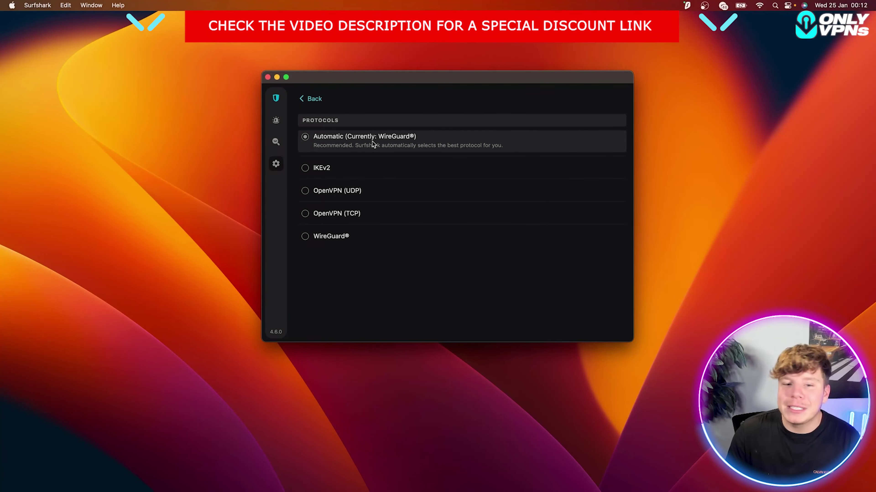
Step: Back out of Protocol and VPN settings to the main MultiHop connection screen
left_click(317, 100)
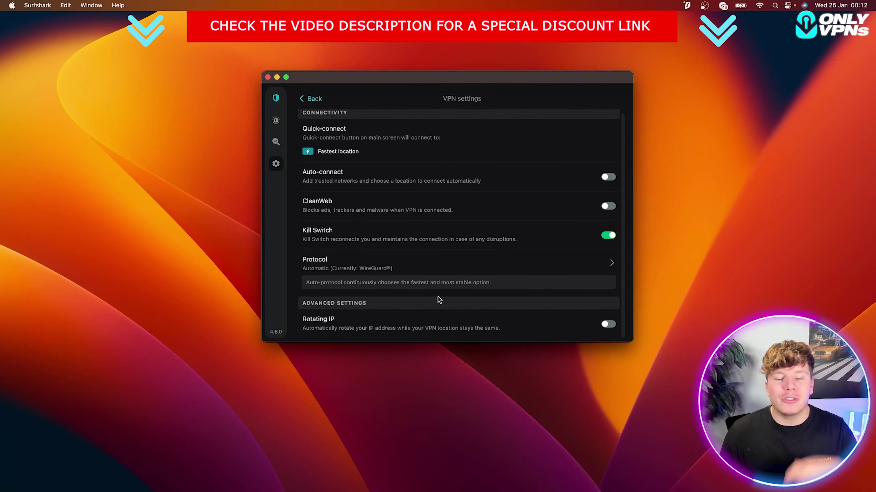
mouse_move(284, 141)
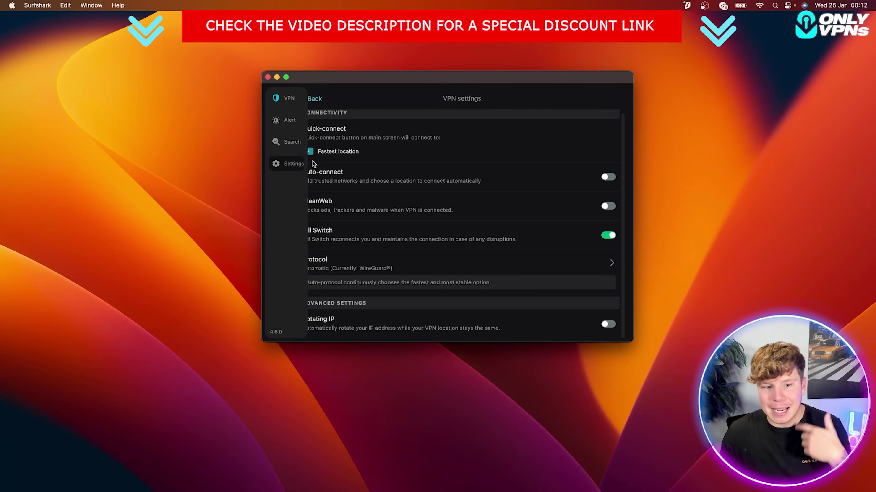
left_click(314, 100)
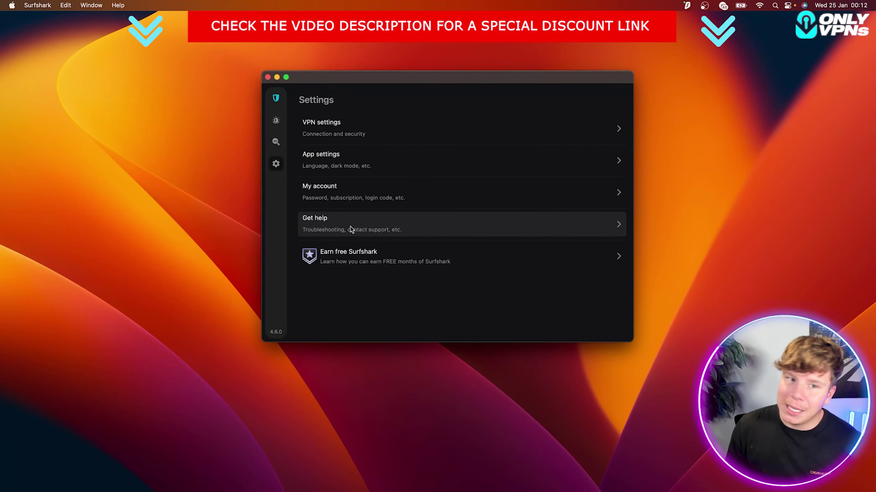
left_click(276, 98)
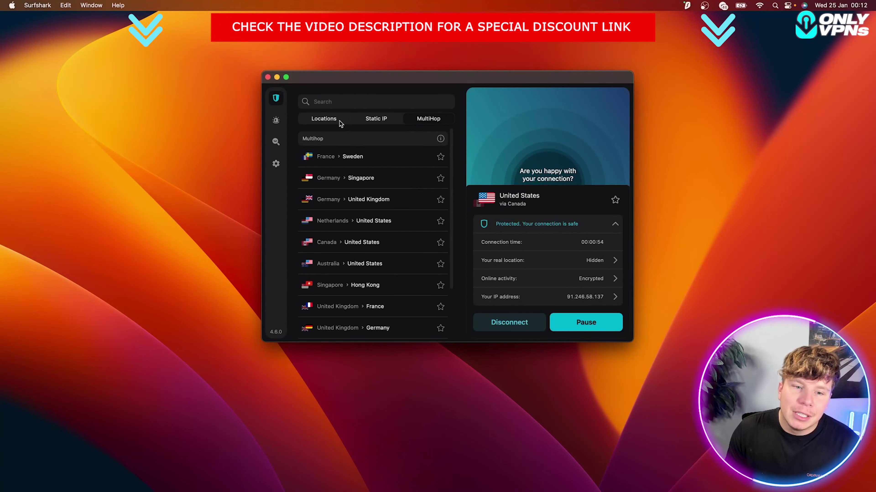
Step: Open the Locations country list, start connecting to Denmark, then cancel the attempt
left_click(314, 119)
scroll(358, 242, "down", 5)
scroll(360, 269, "down", 10)
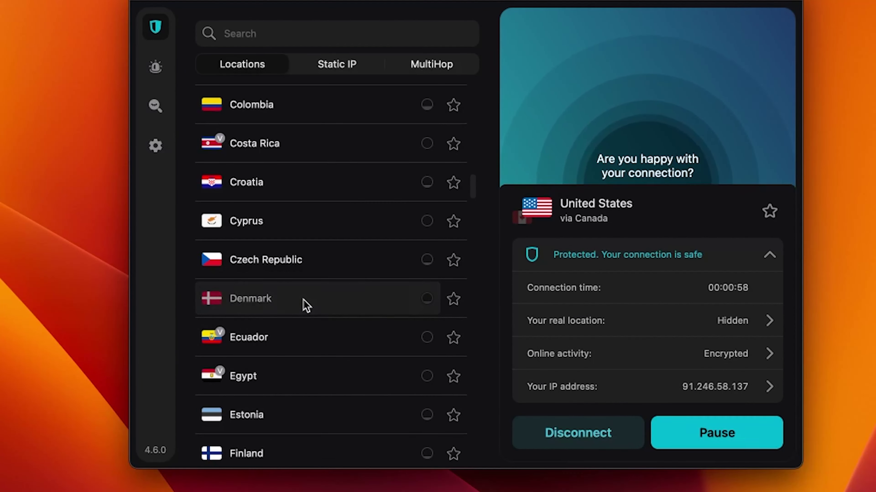
left_click(303, 300)
left_click(659, 433)
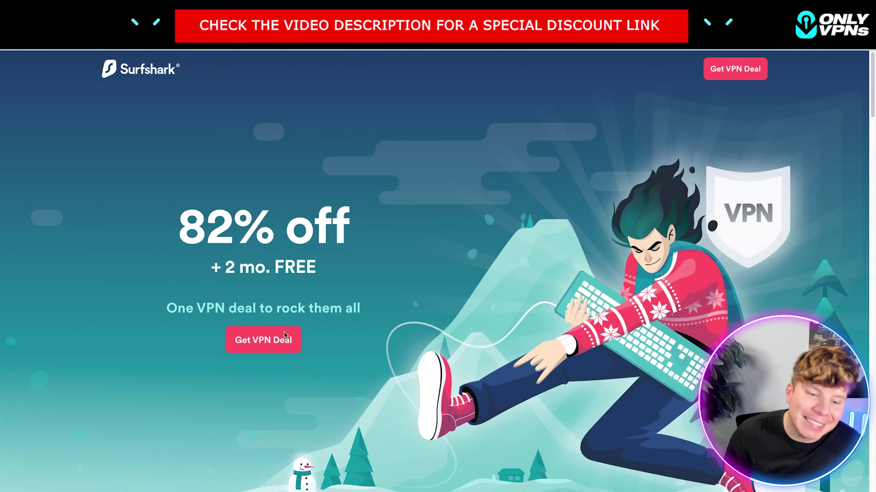
Step: Claim the Get VPN Deal offer to load checkout plans with the surfsharkdeal coupon
left_click(282, 342)
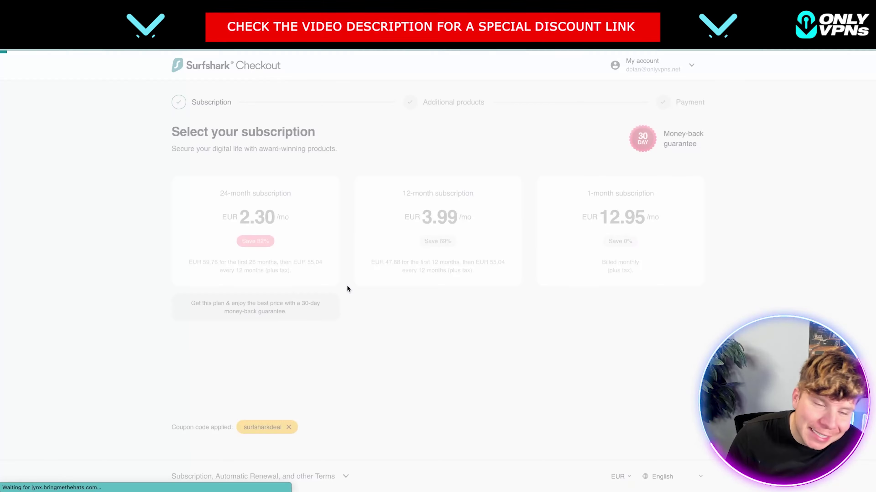